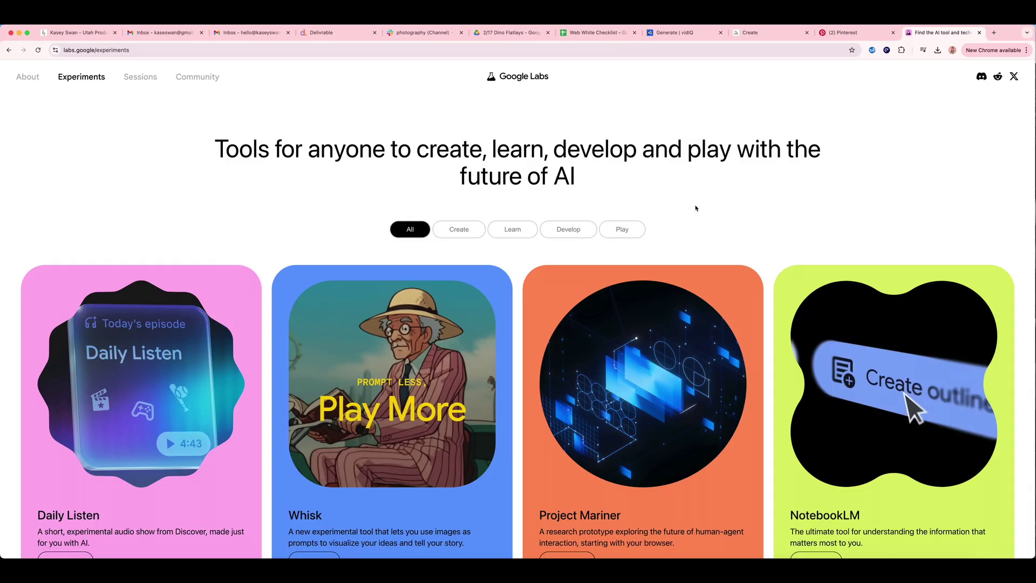
# Launch Google Whisk and start a blank project from scratch.
pyautogui.scroll(-3, 703, 201)
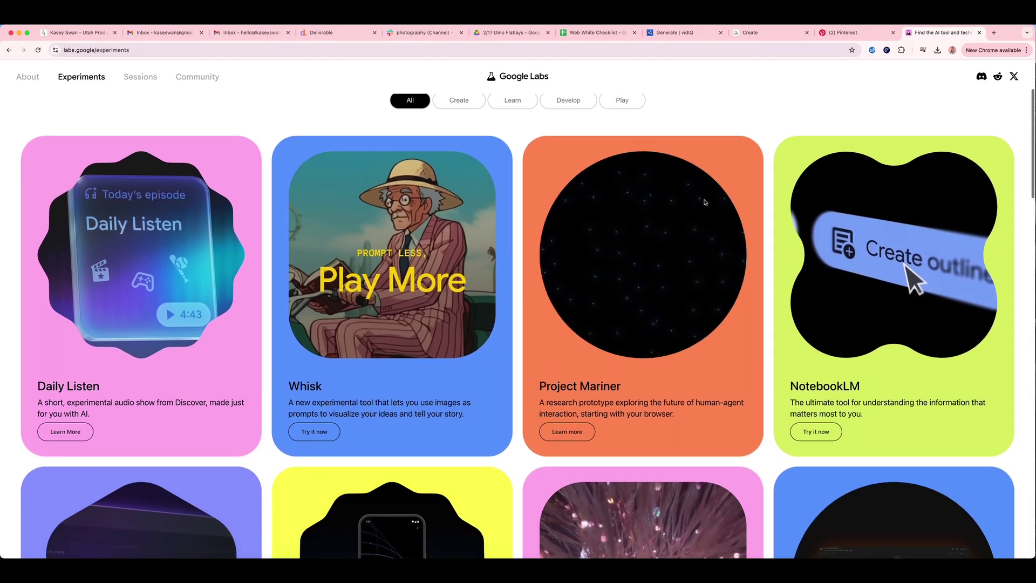
pyautogui.scroll(-4, 704, 202)
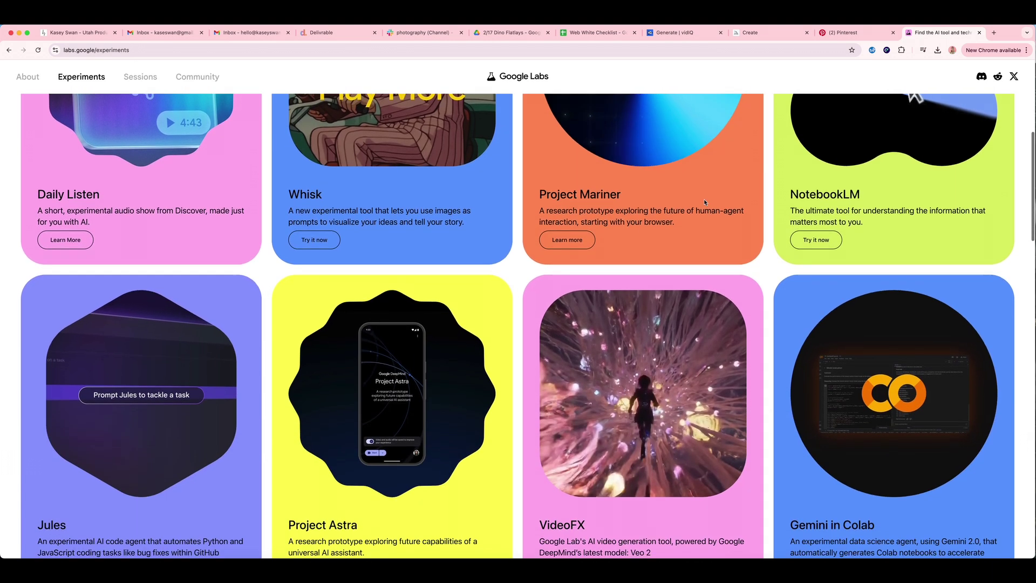
pyautogui.scroll(3, 704, 202)
pyautogui.scroll(4, 704, 202)
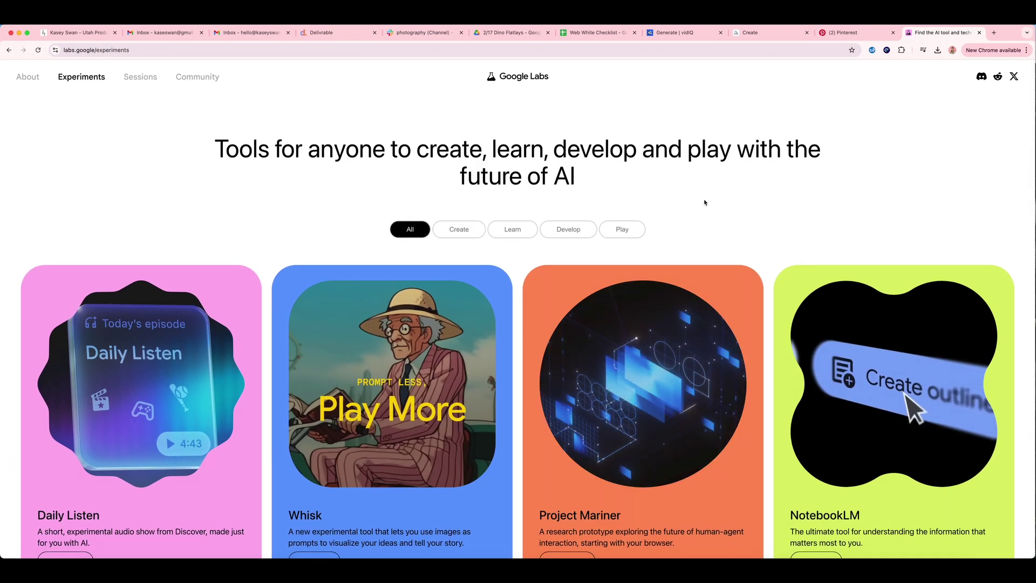
pyautogui.scroll(-1, 704, 201)
pyautogui.click(315, 491)
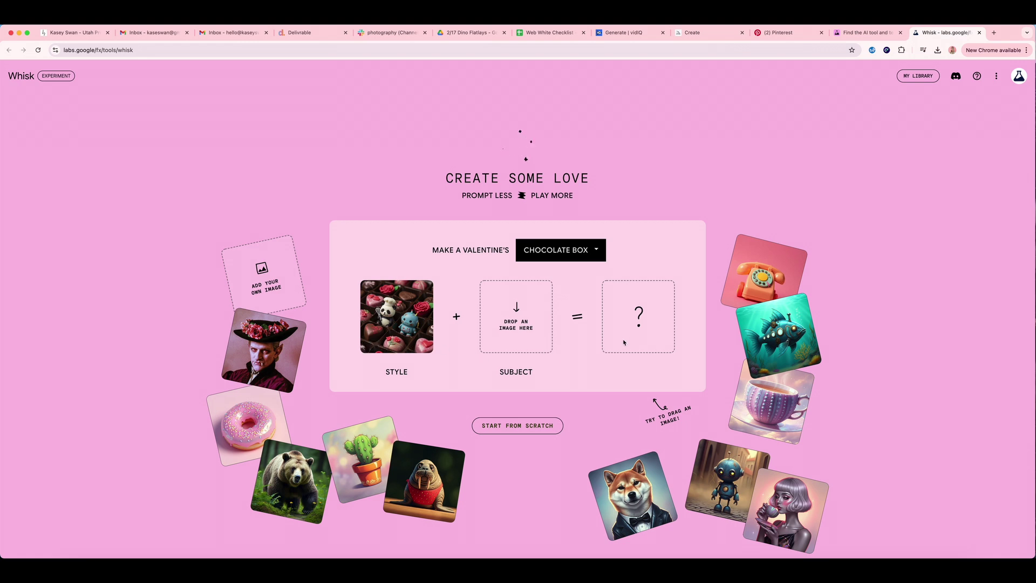
pyautogui.click(518, 427)
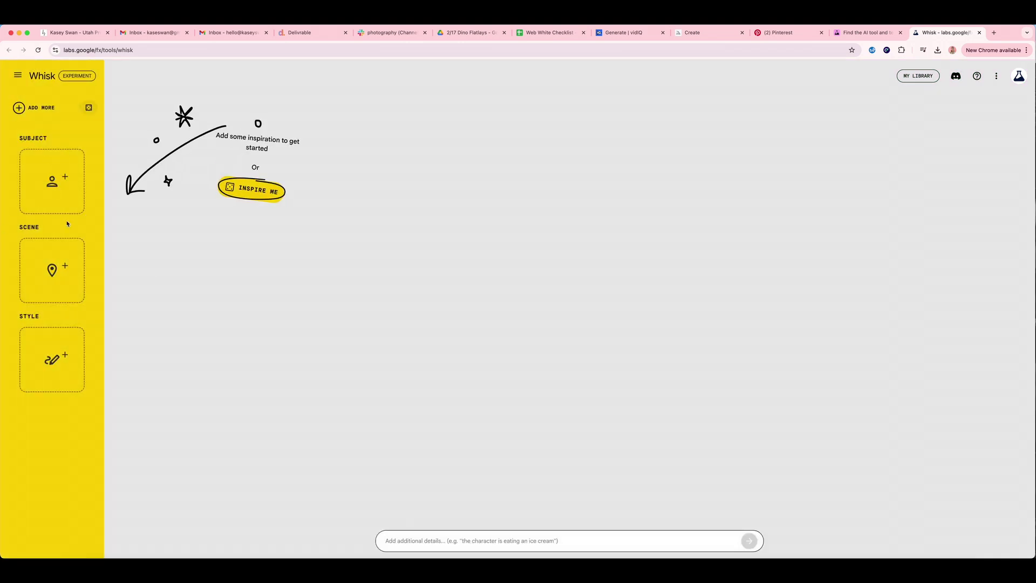
# Open the Subject slot's file picker to browse the Whisk Images folder.
pyautogui.click(26, 108)
pyautogui.click(19, 108)
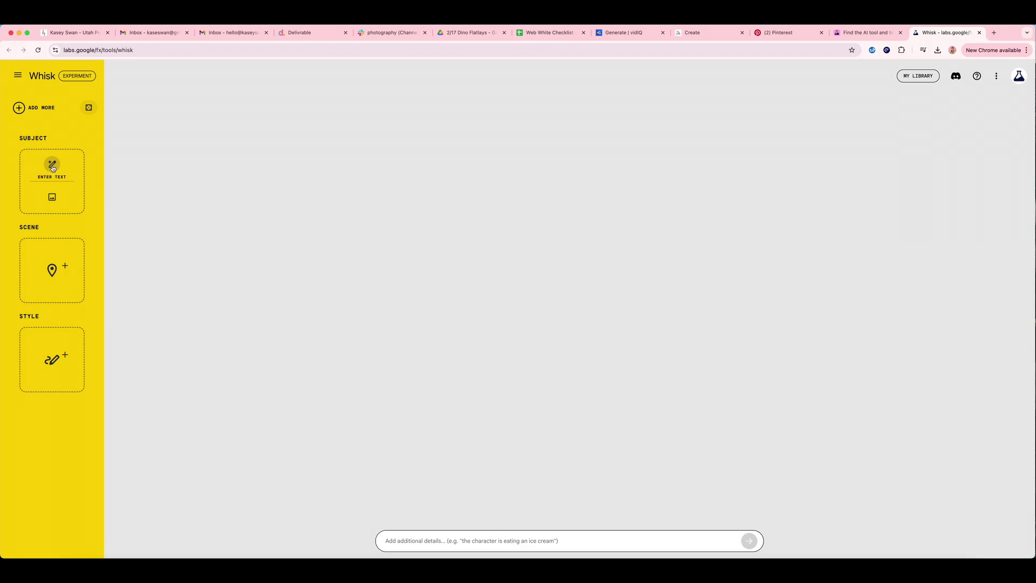
pyautogui.click(52, 197)
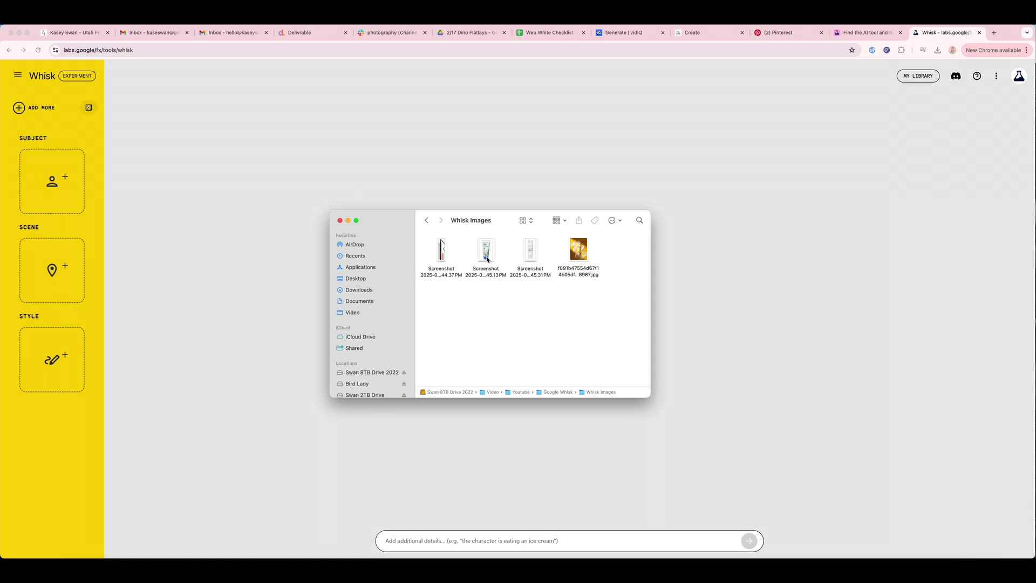
# Set the Snail Rescue screenshot as the Subject and preview it in Quick Look.
pyautogui.moveTo(489, 259); pyautogui.dragTo(67, 177)
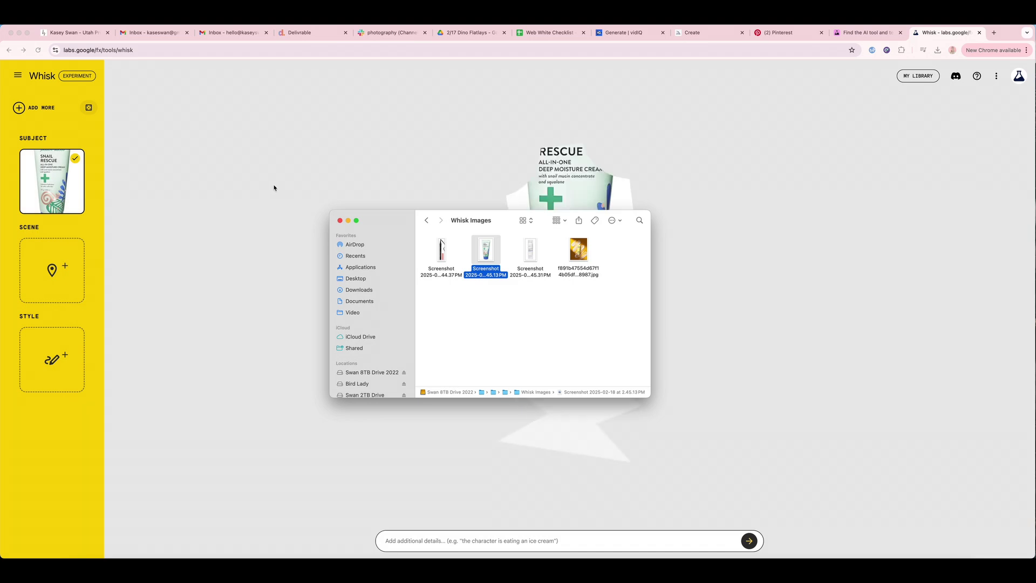
pyautogui.click(85, 207)
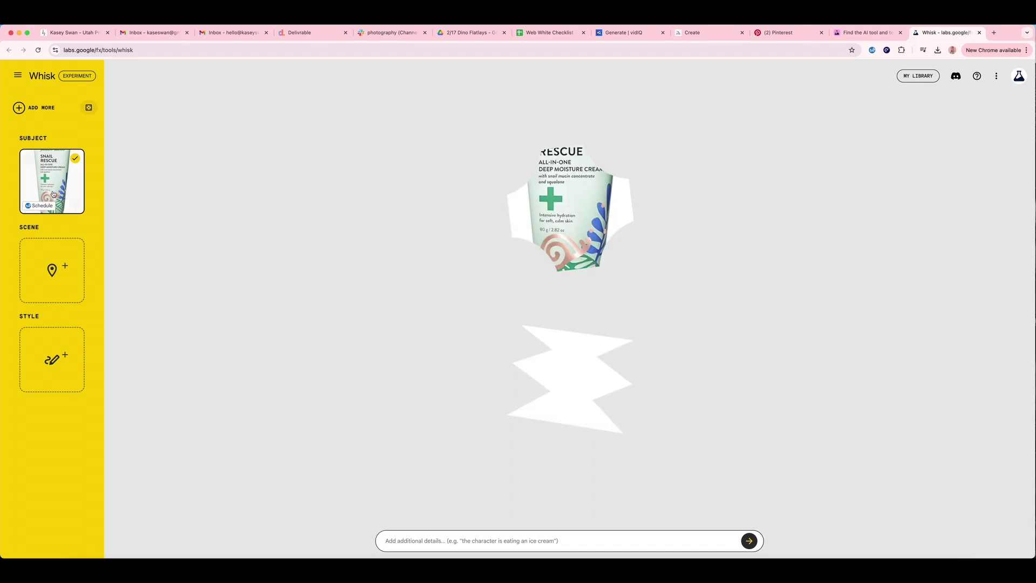
pyautogui.press('super+Tab')
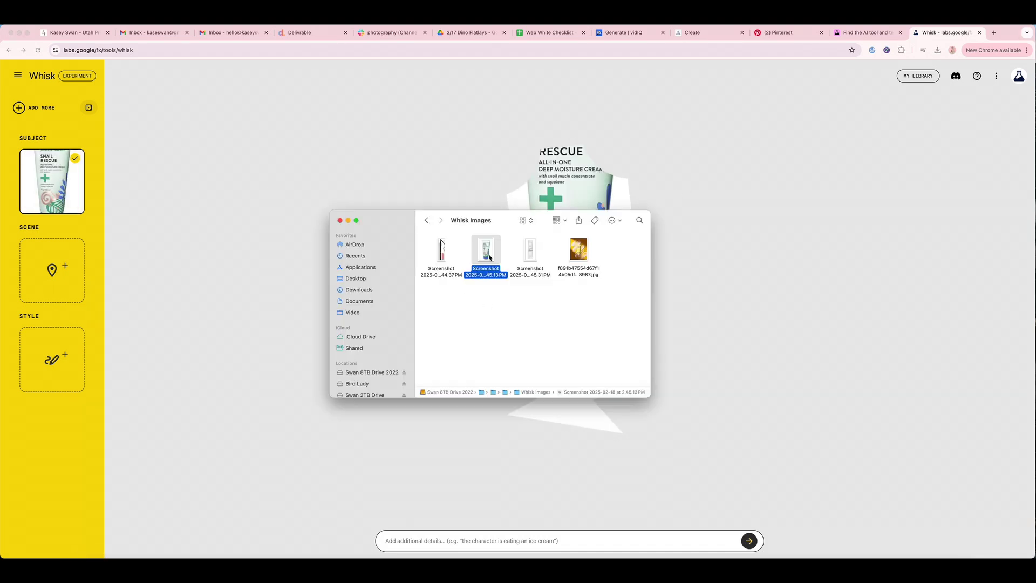
pyautogui.press('space')
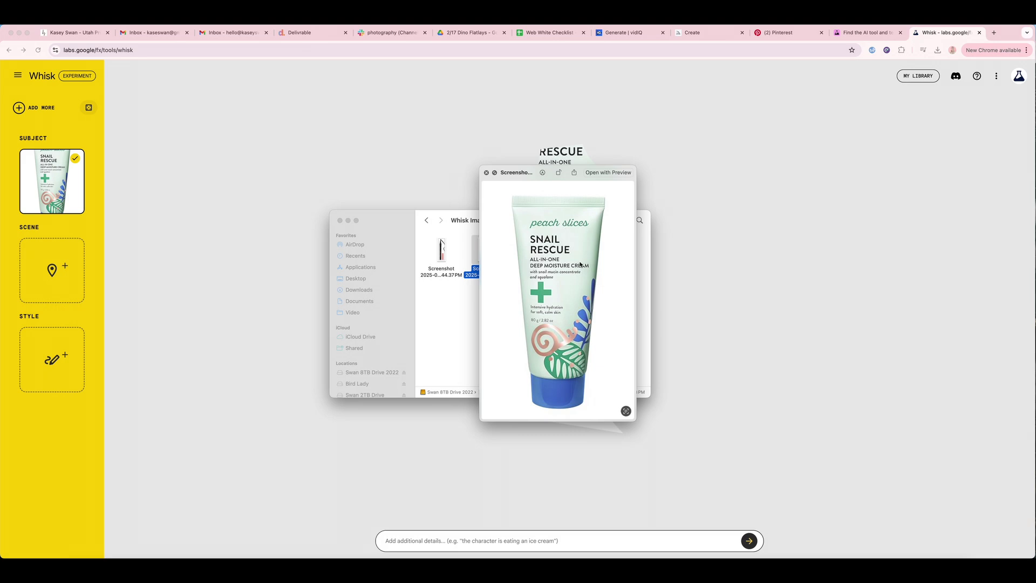
pyautogui.click(470, 247)
pyautogui.press('space')
# Preview the yellow hand-cream jpg and set it as the Scene image.
pyautogui.click(579, 251)
pyautogui.press('space')
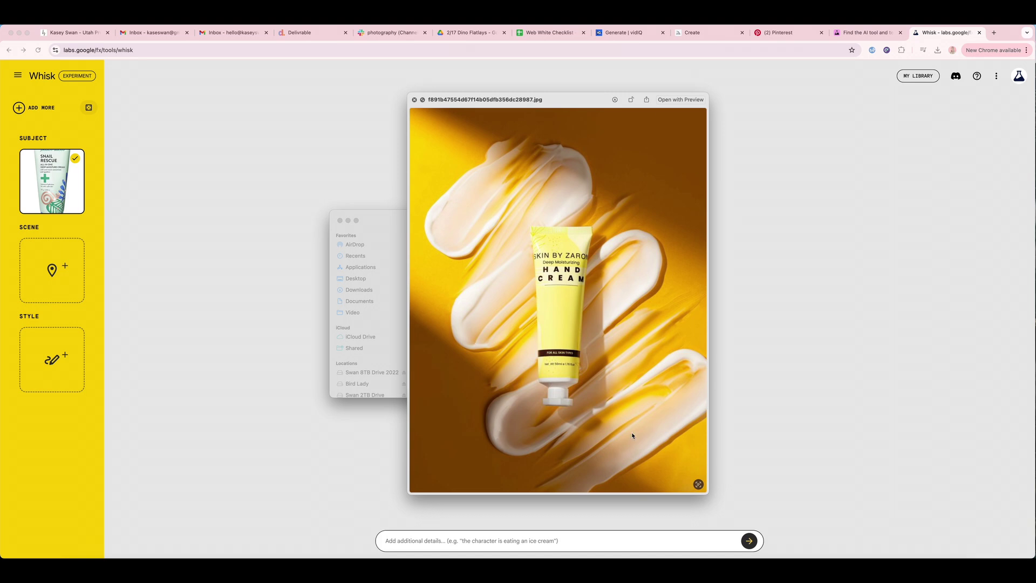
pyautogui.press('space')
pyautogui.moveTo(578, 256); pyautogui.dragTo(60, 266)
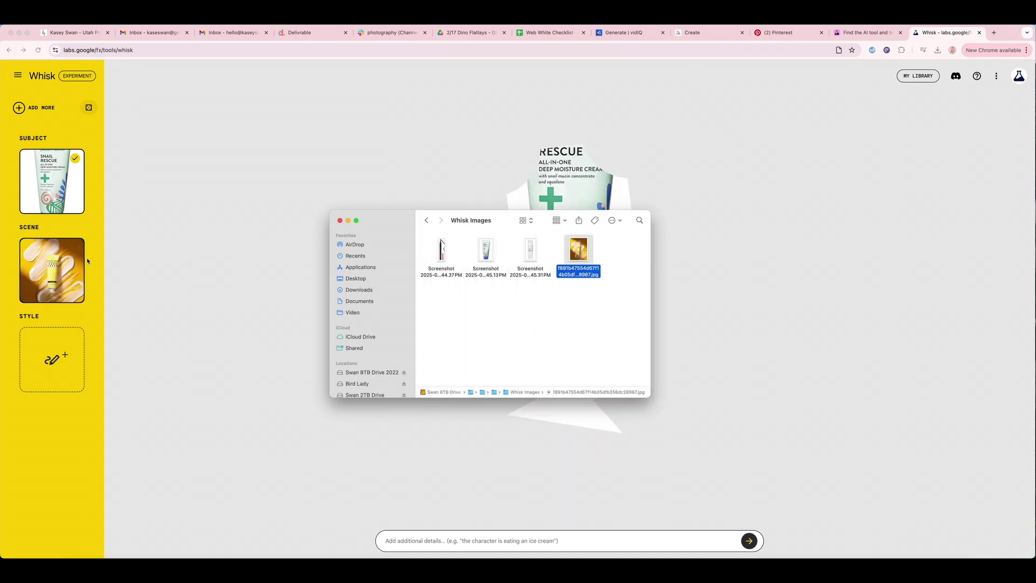
pyautogui.click(402, 166)
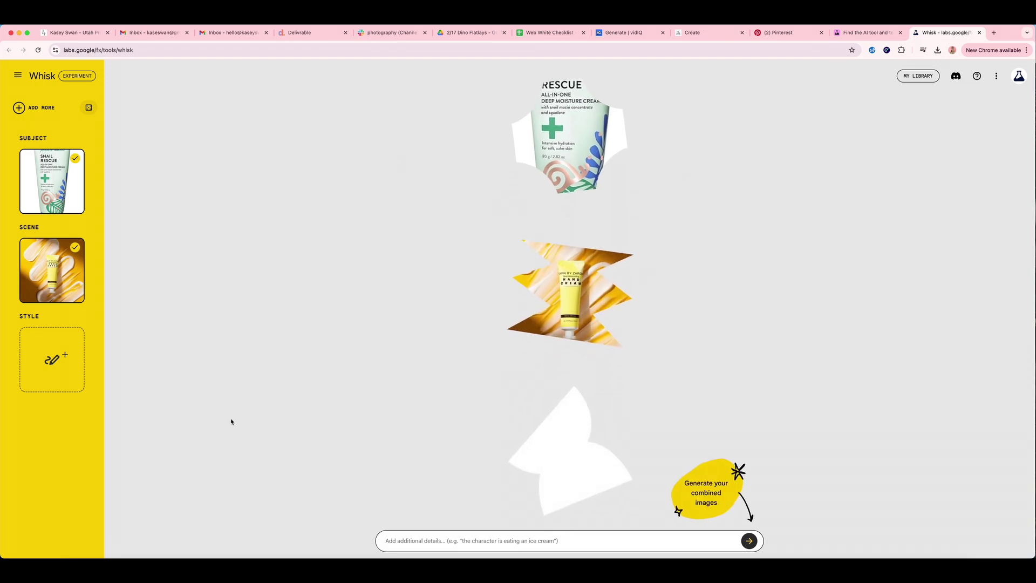
pyautogui.moveTo(38, 355)
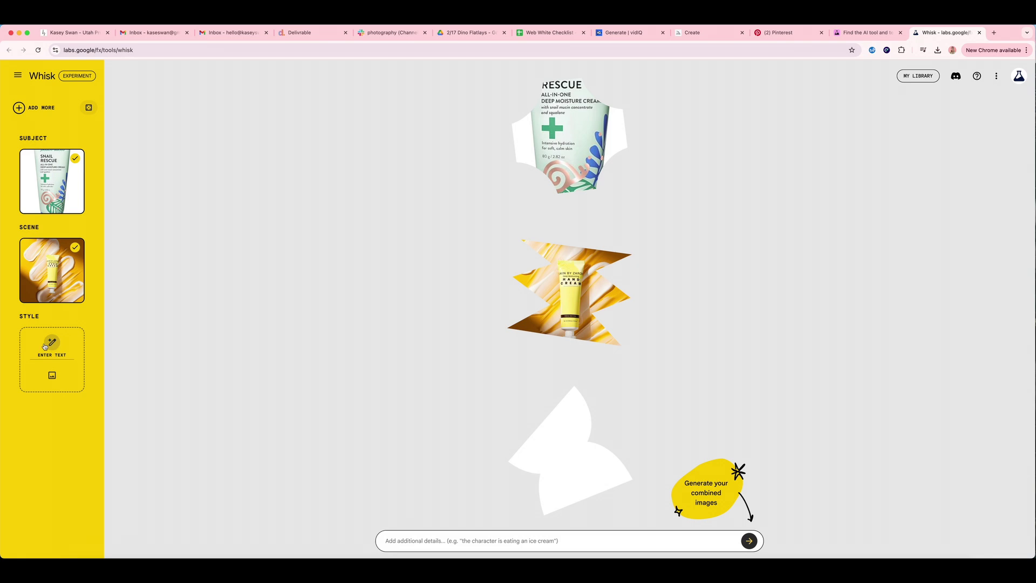
# Create a pink background style from a text description and generate images from all three inputs.
pyautogui.click(53, 358)
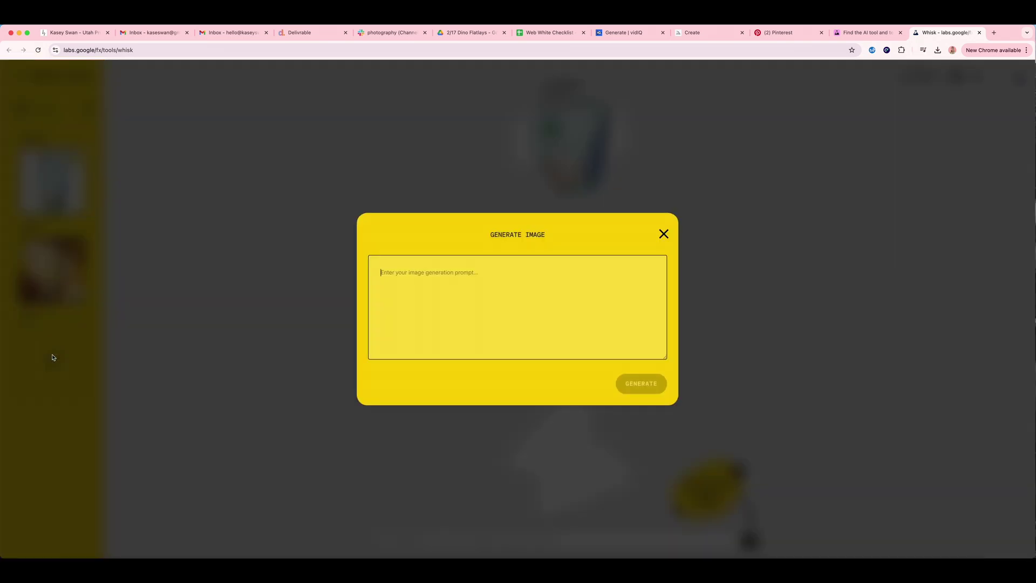
pyautogui.write('p')
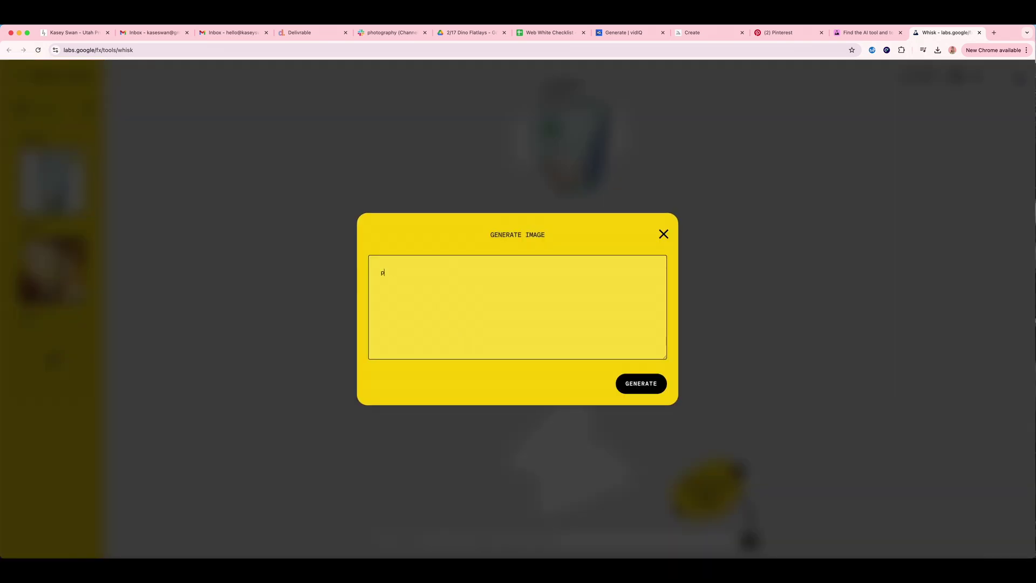
pyautogui.write('ink background')
pyautogui.click(654, 384)
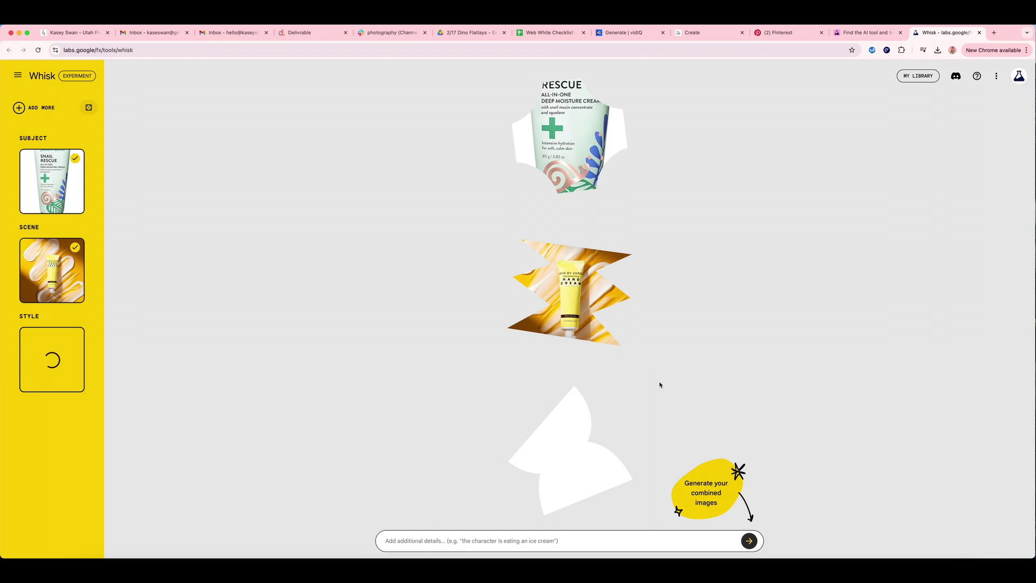
pyautogui.moveTo(83, 381)
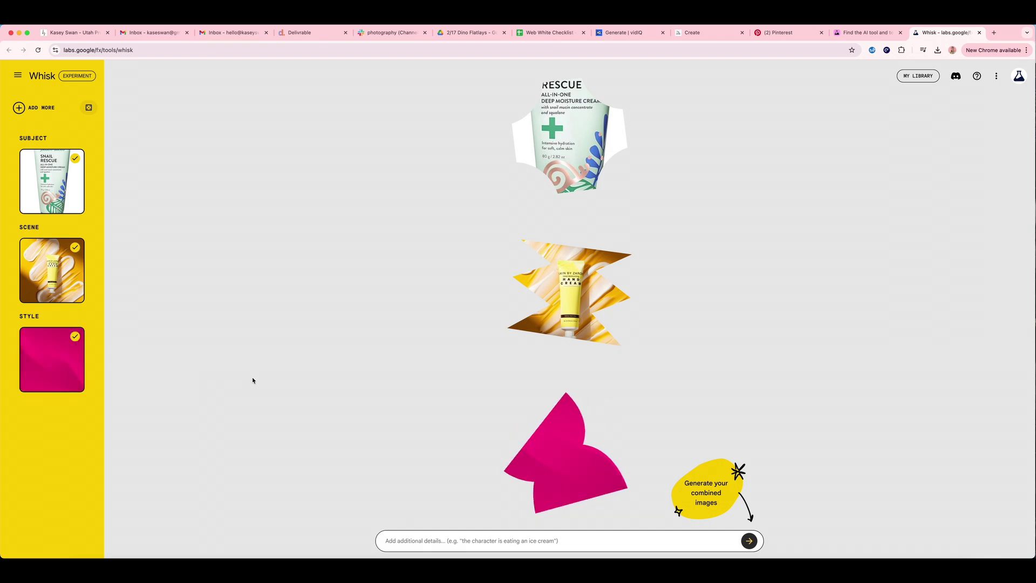
pyautogui.click(749, 541)
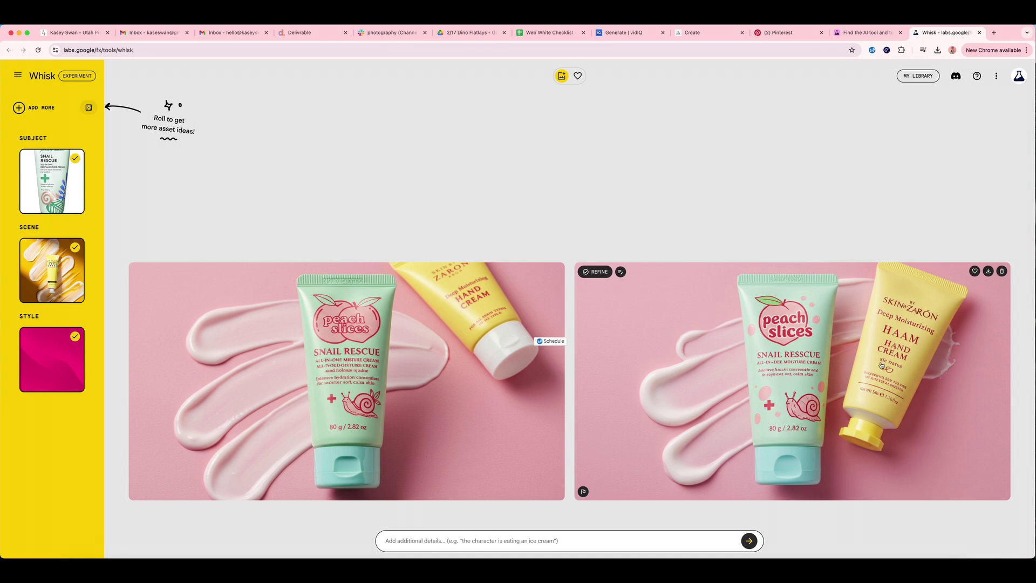
# Open the right-hand generated pink product shot in its refine dialog.
pyautogui.moveTo(53, 275)
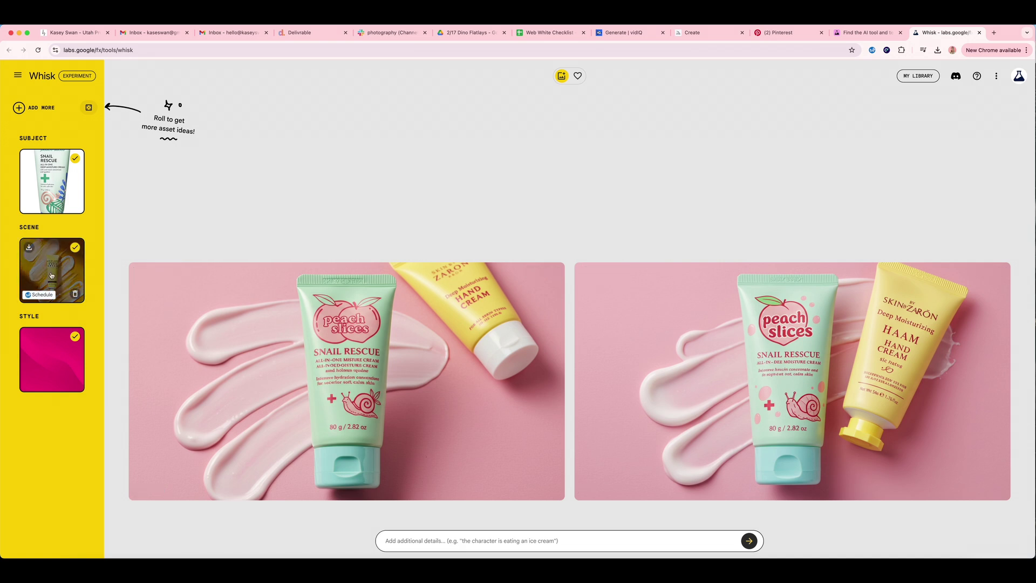
pyautogui.moveTo(909, 375)
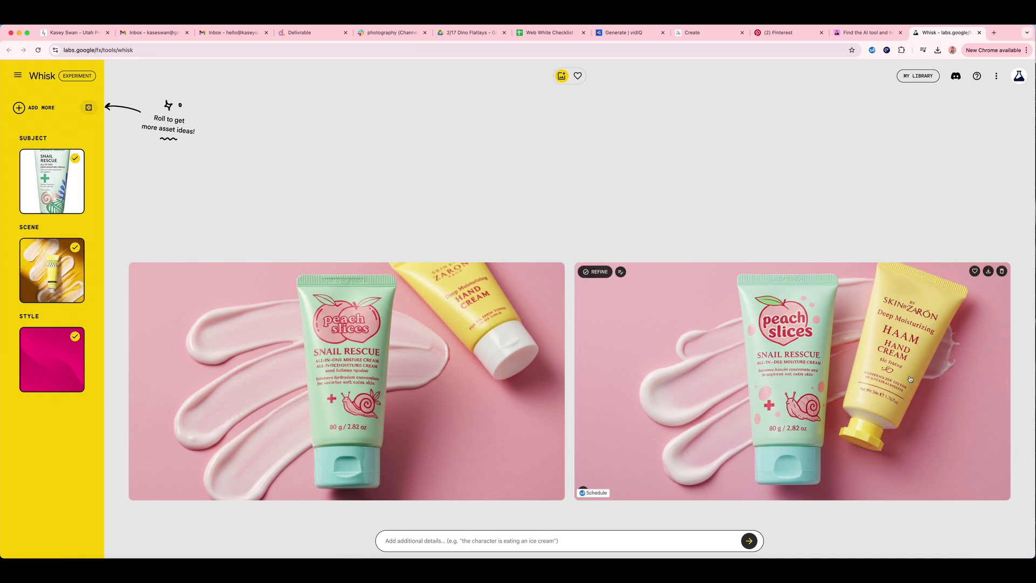
pyautogui.click(908, 337)
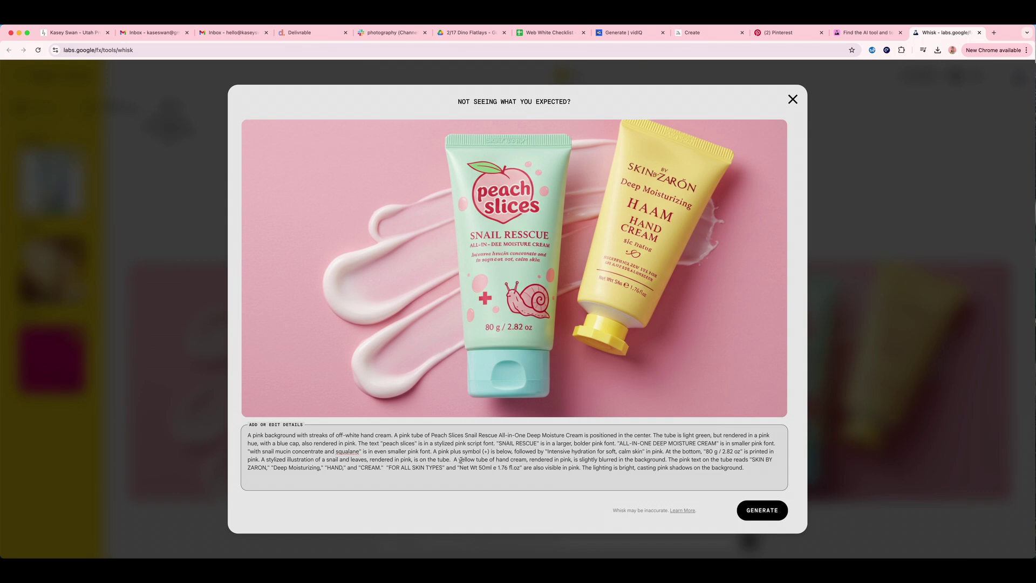
# Delete the yellow hand-cream tube sentences from the prompt and regenerate.
pyautogui.moveTo(455, 459)
pyautogui.mouseDown()
pyautogui.moveTo(693, 463)
pyautogui.moveTo(347, 469)
pyautogui.moveTo(443, 473)
pyautogui.mouseUp()
pyautogui.moveTo(576, 475); pyautogui.dragTo(581, 468)
pyautogui.press('BackSpace')
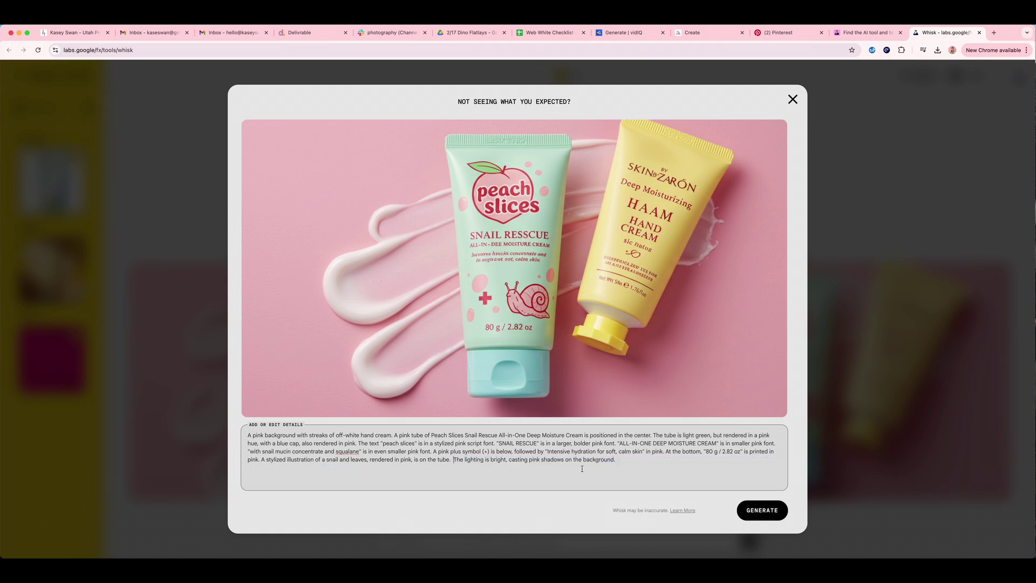
pyautogui.click(766, 510)
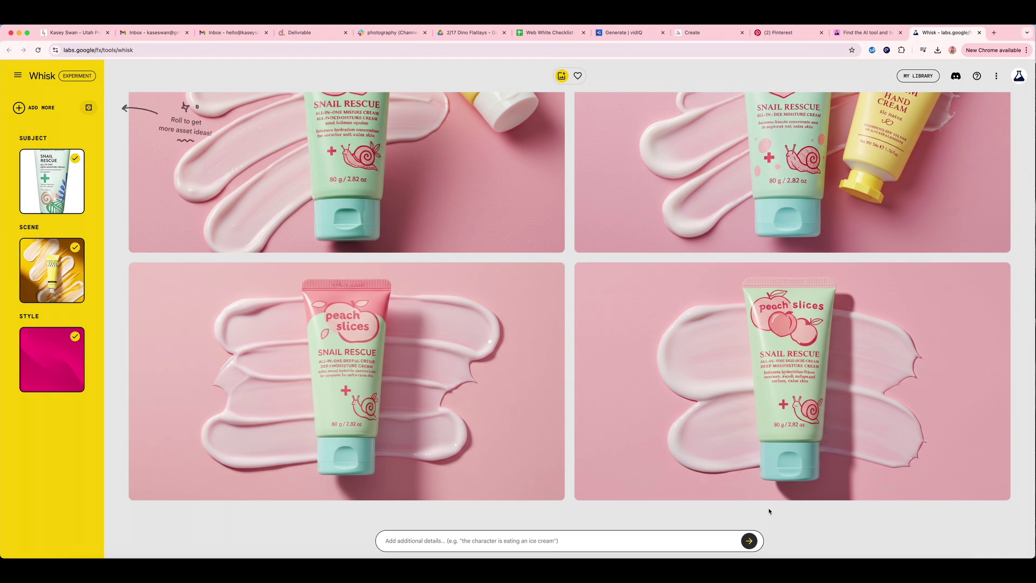
# Add harsh window-light shadows across the image corners to the bottom-left shot's prompt and regenerate.
pyautogui.moveTo(135, 490)
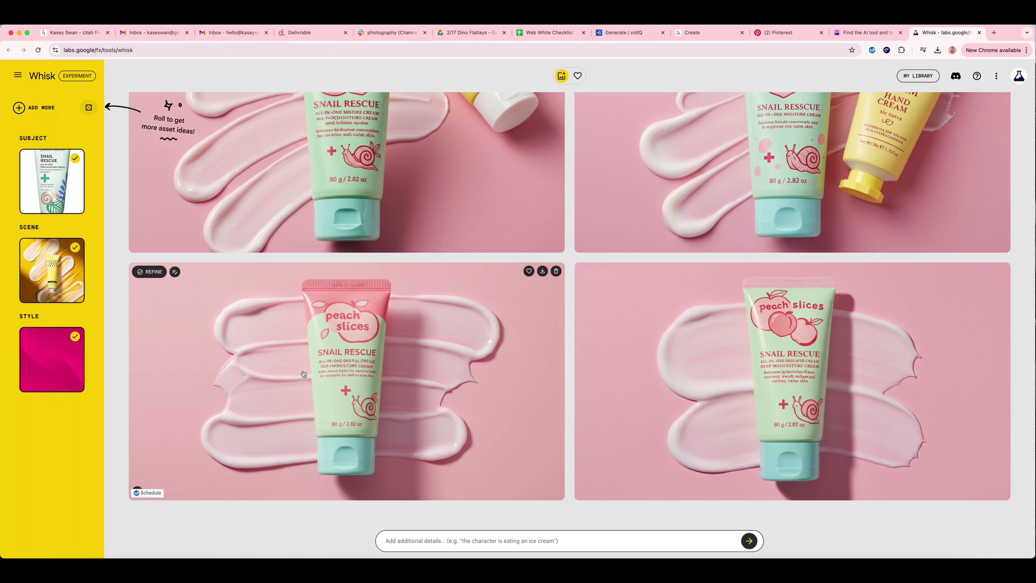
pyautogui.click(356, 375)
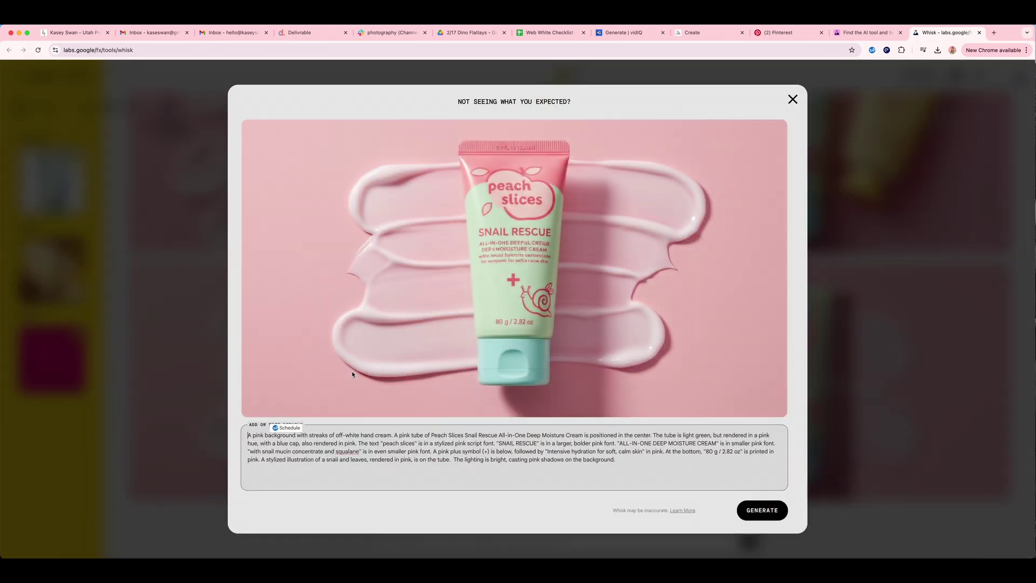
pyautogui.click(637, 468)
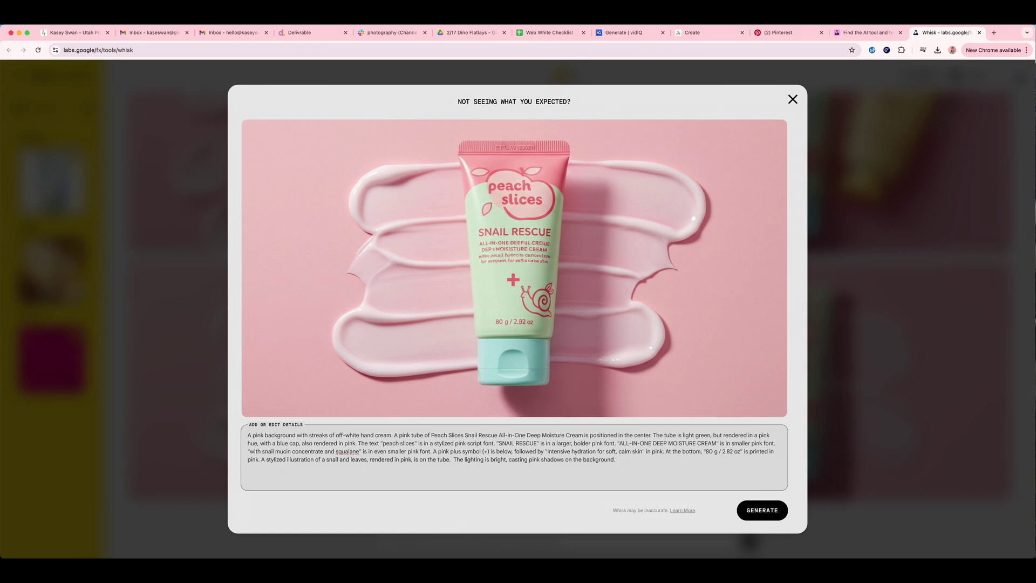
pyautogui.write('rsh shadows across the corners of the image like a window was shining a light on the scene.')
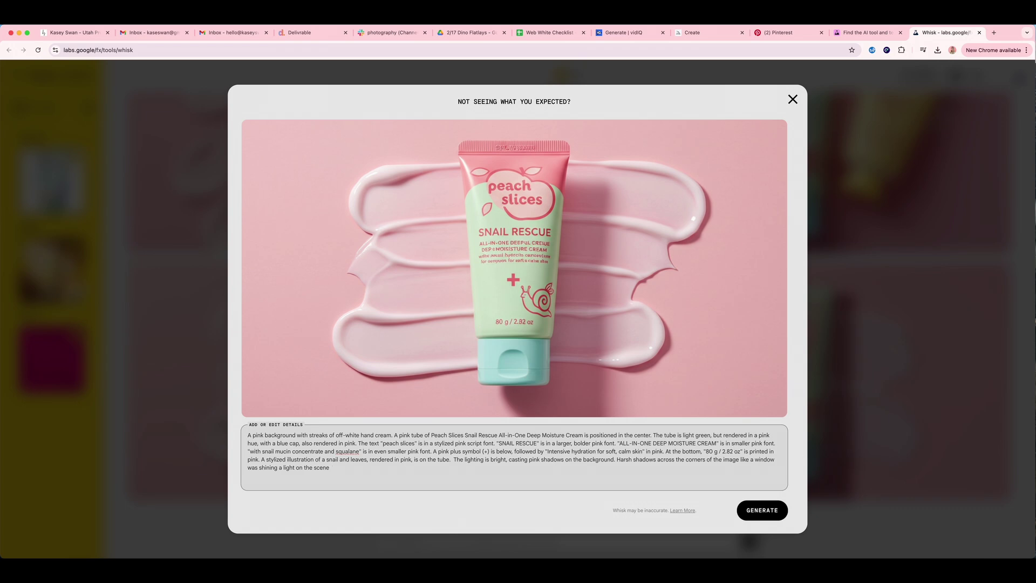
pyautogui.click(753, 512)
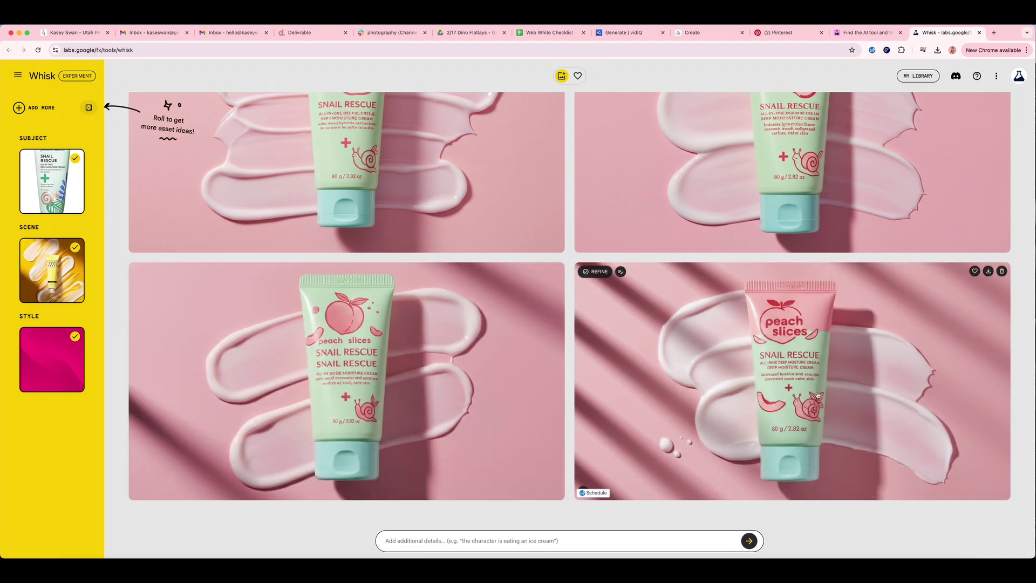
# Download the bottom-right image with diagonal window-light shadows across the cream swirls.
pyautogui.click(739, 400)
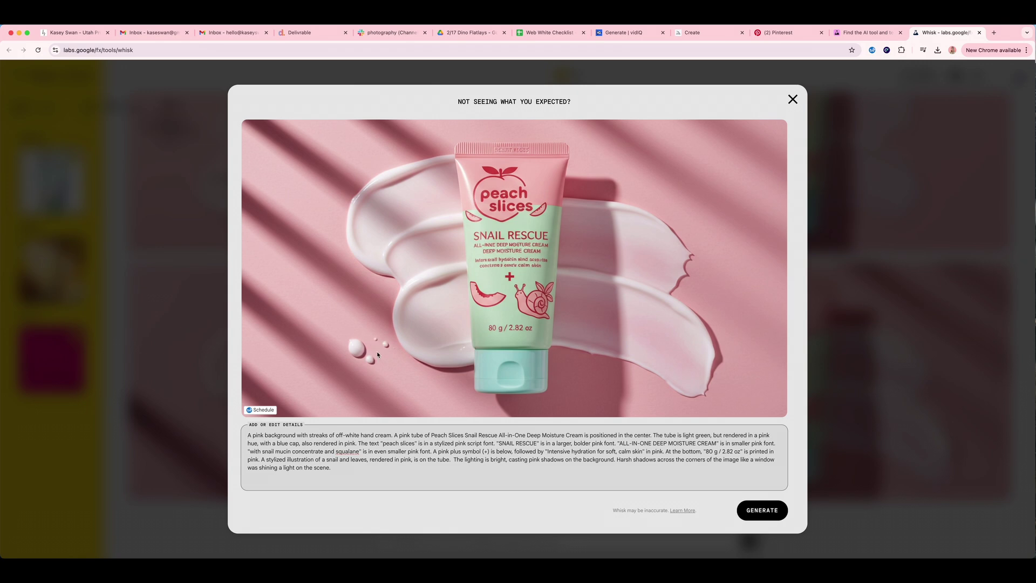
pyautogui.press('Escape')
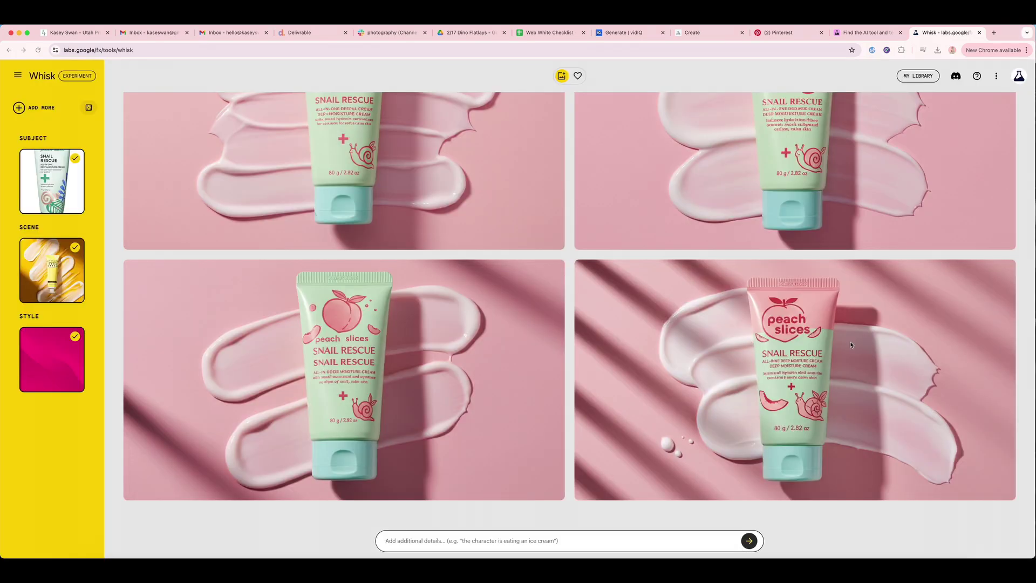
pyautogui.click(993, 268)
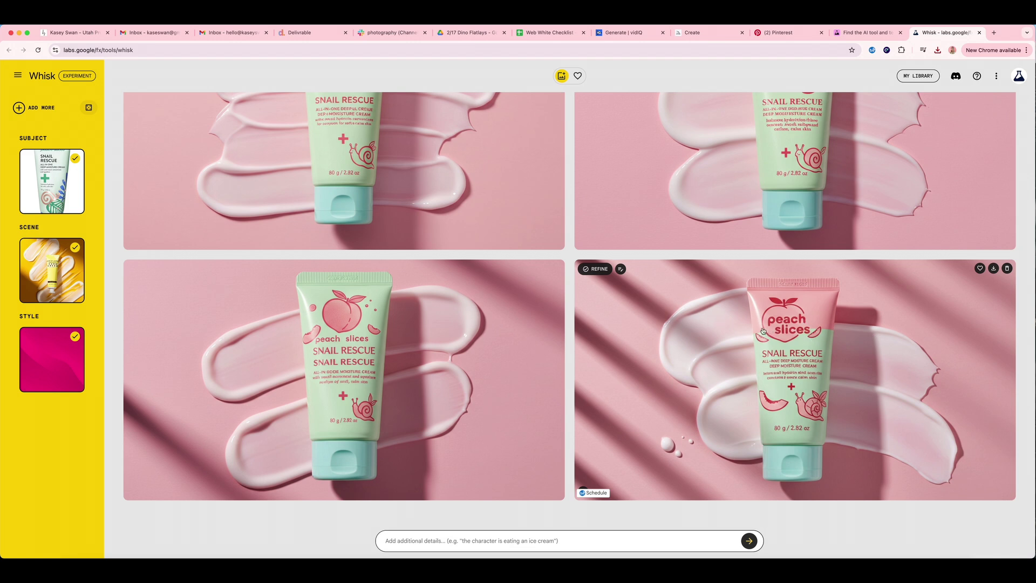
pyautogui.moveTo(71, 215)
pyautogui.moveTo(71, 289)
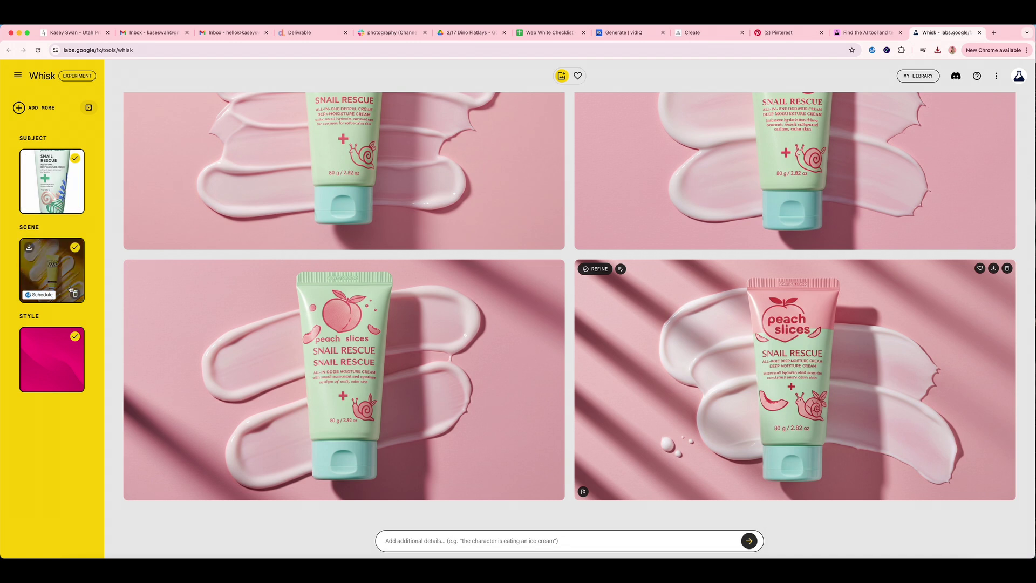